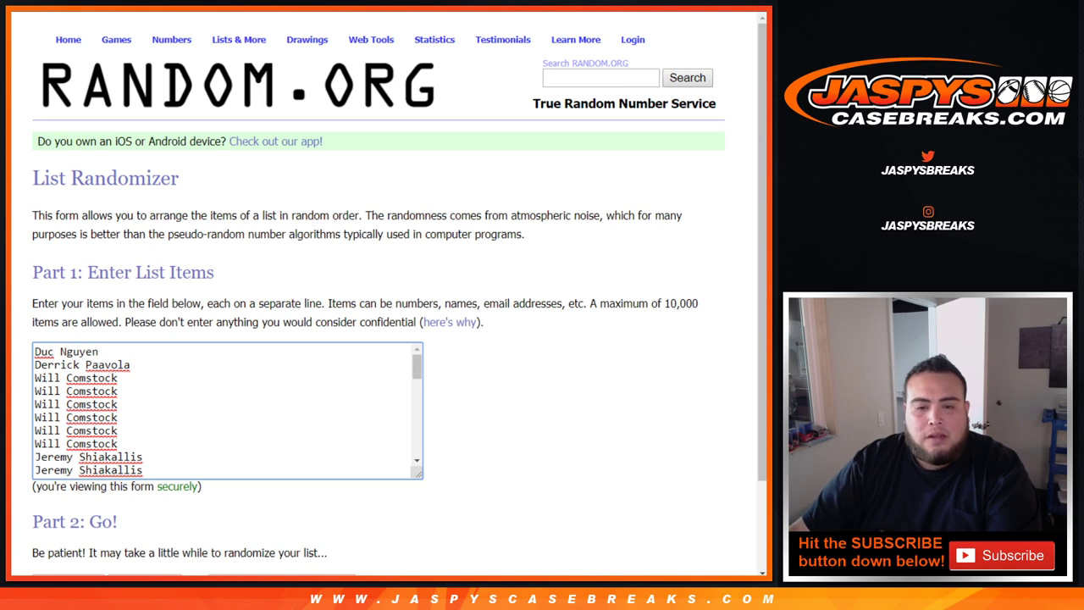
Step: Review the participant names entered in the List Randomizer, from the first entry to the last
scroll(227, 410, down, 5)
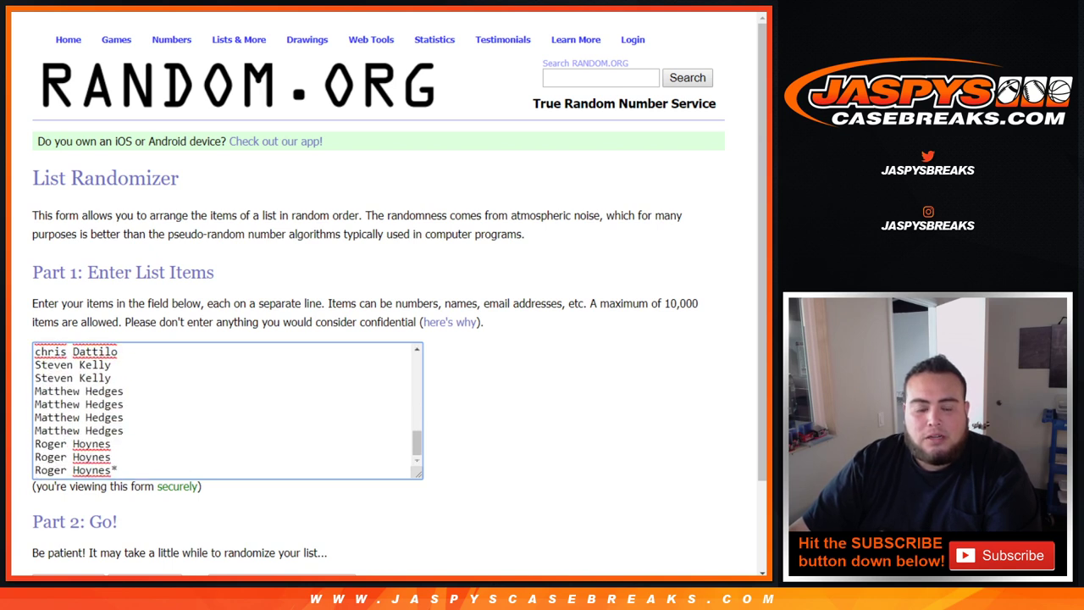
key(ctrl+Home)
key(Tab)
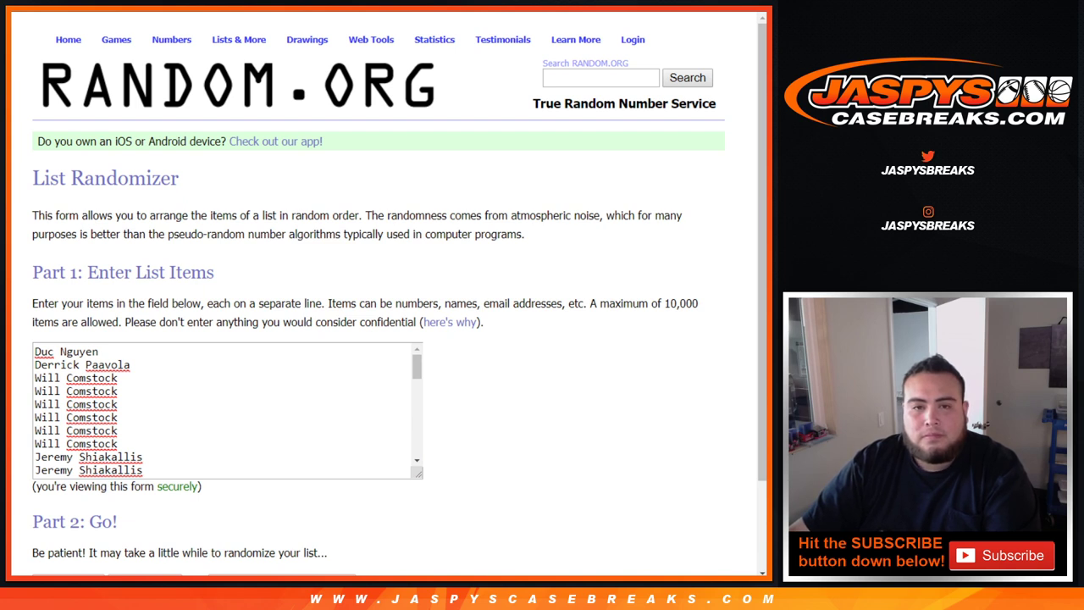
Step: Roll two virtual dice in the RANDOM.ORG Dice Roller
click(222, 410)
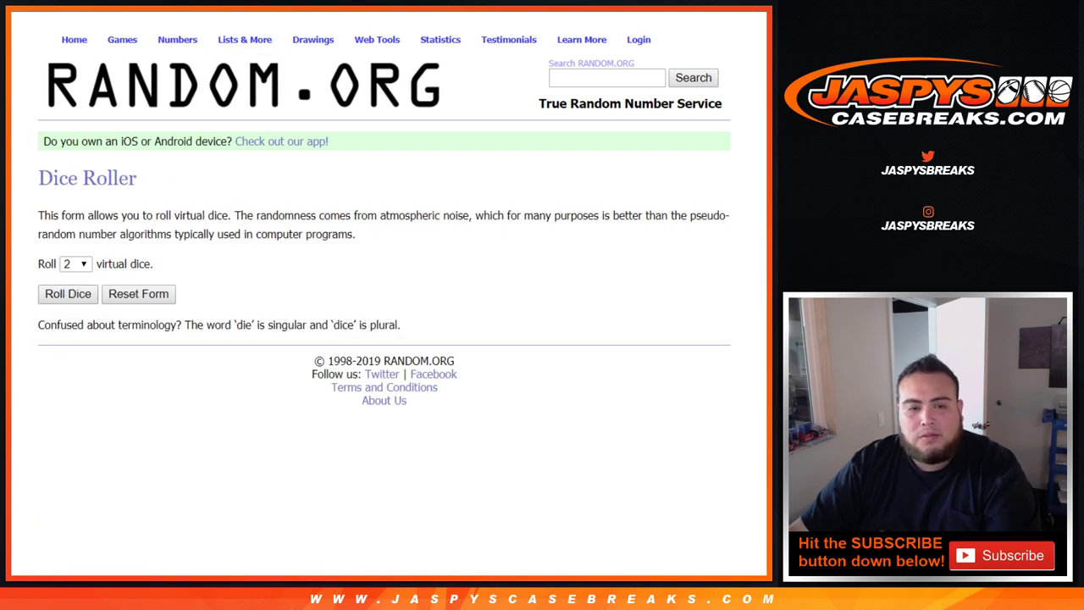
key(Return)
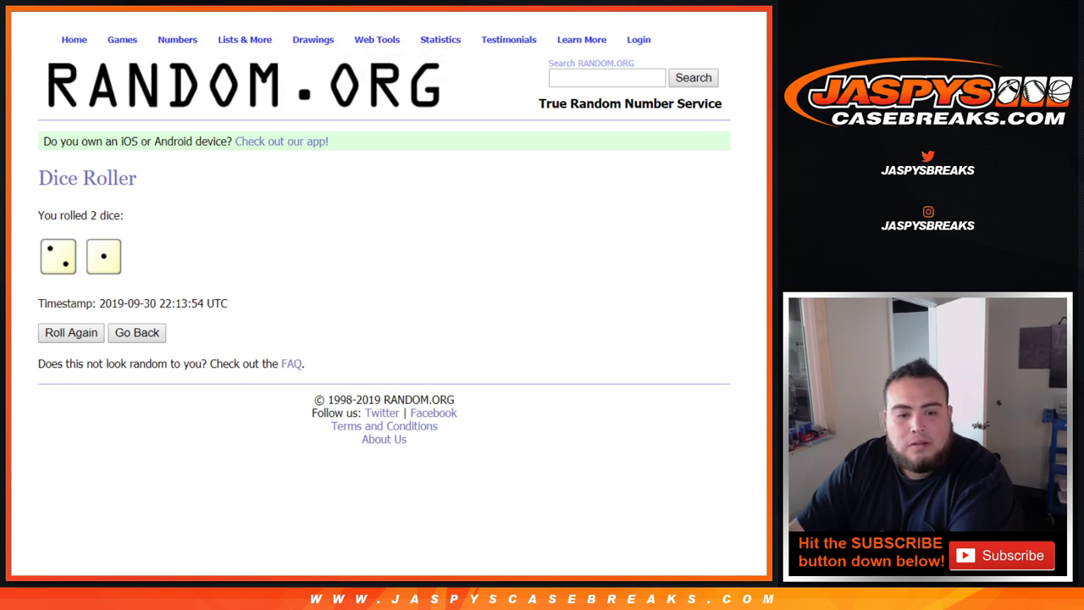
Step: Randomize the list of participant names three times in the List Randomizer
key(ctrl+Tab)
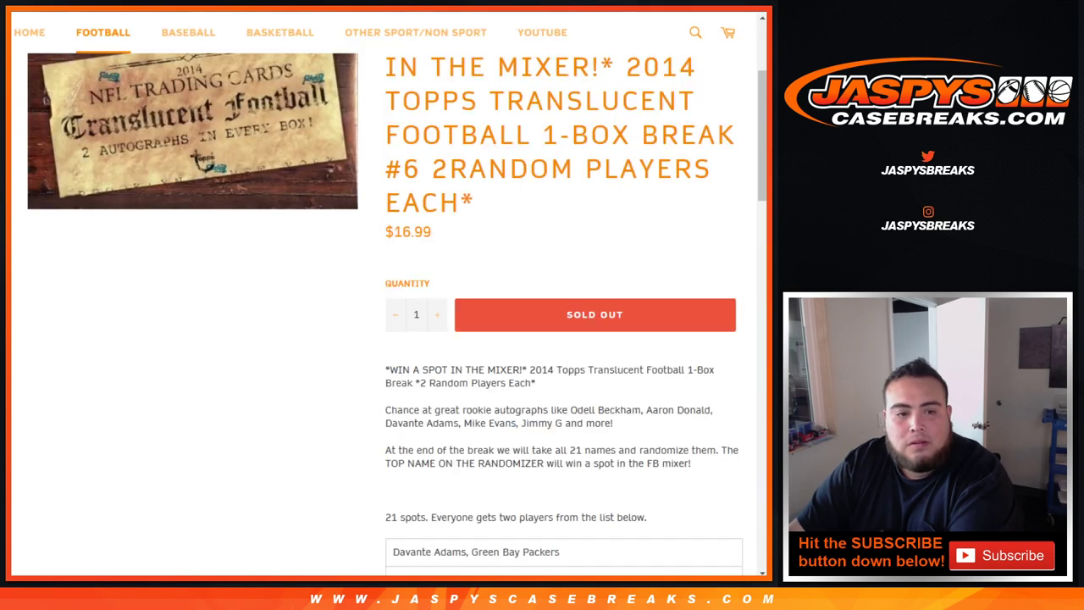
key(ctrl+shift+Tab)
key(ctrl+shift+Tab)
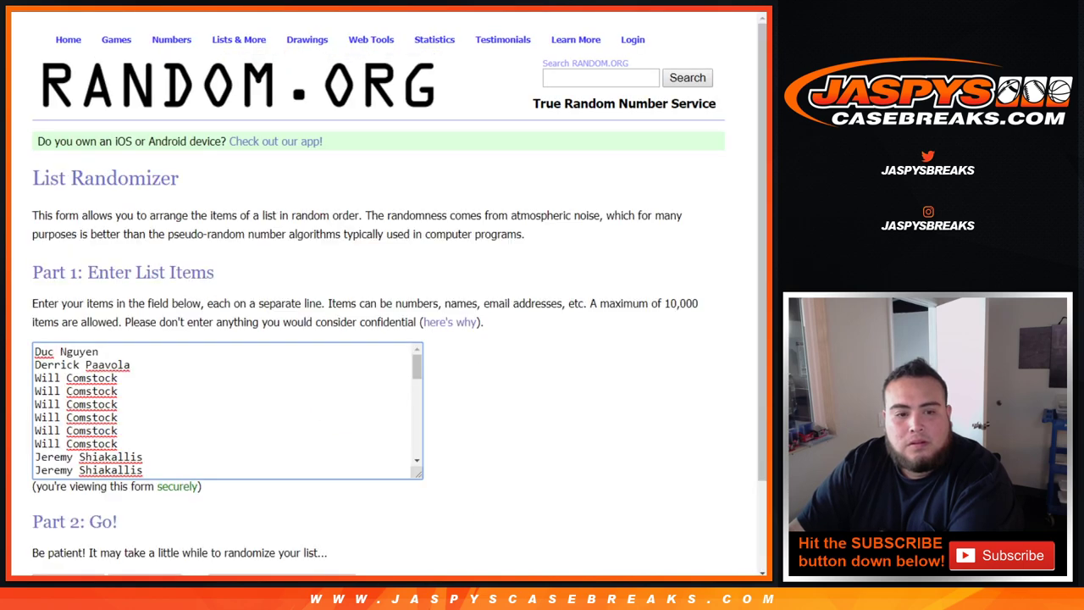
scroll(382, 293, down, 2)
click(68, 475)
scroll(54, 472, down, 10)
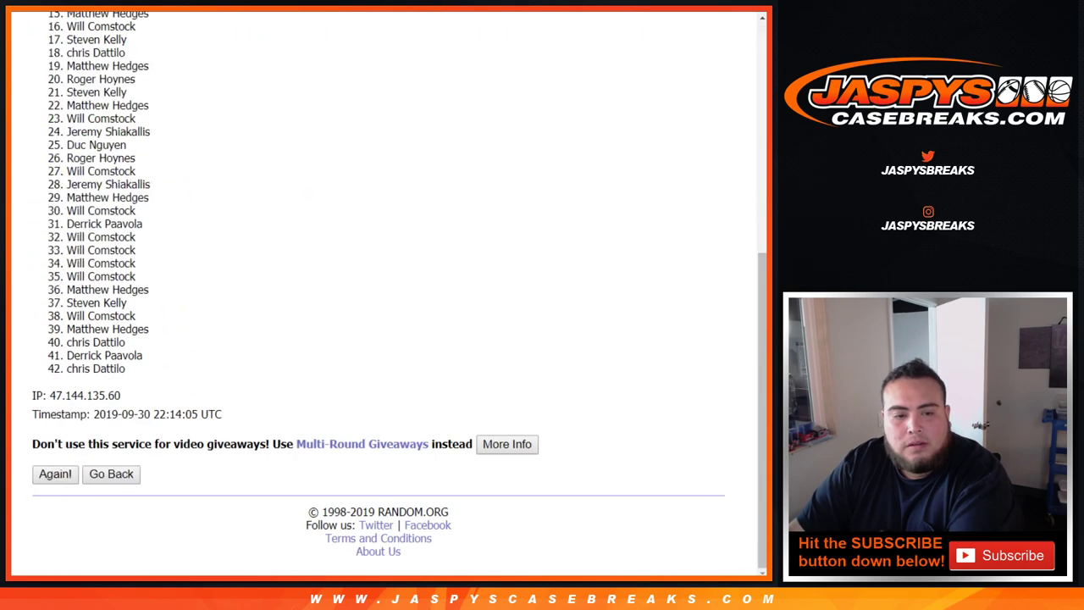
click(53, 472)
scroll(382, 339, down, 10)
click(55, 473)
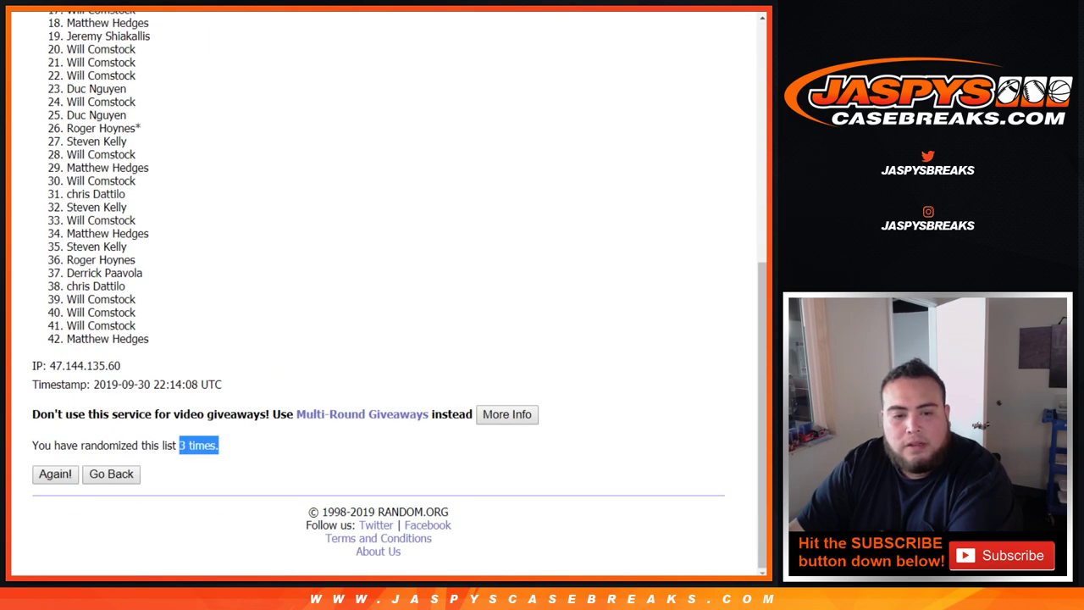
Step: Copy all 42 randomized participant names into column A of the break's Google Sheets spreadsheet, starting at A1
scroll(400, 293, up, 10)
drag(67, 243, 149, 435)
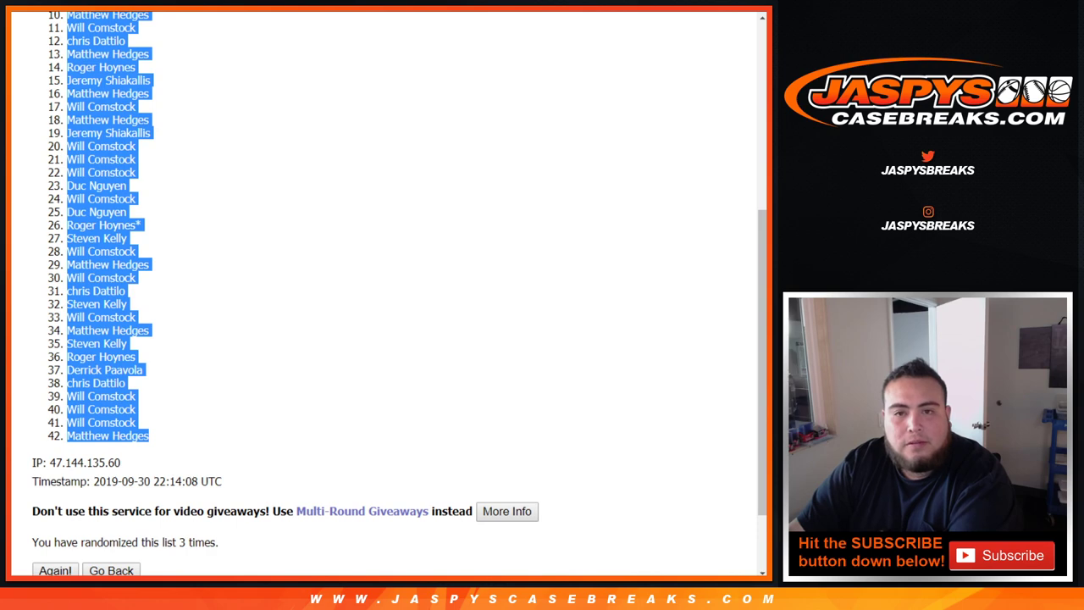
key(ctrl+c)
key(ctrl+Tab)
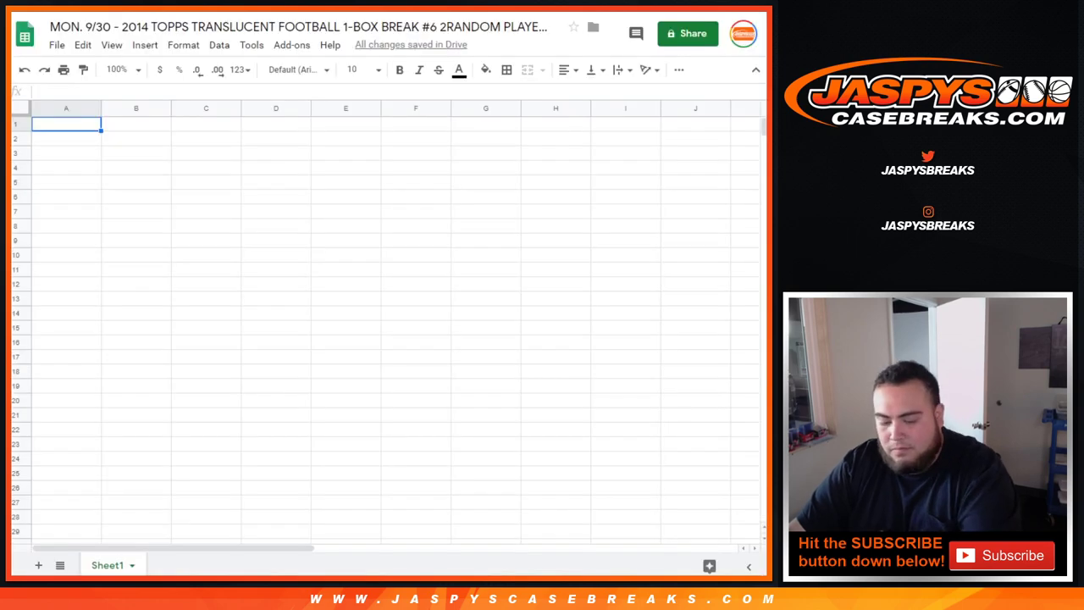
key(ctrl+v)
Step: Randomize the list of football players and teams three times in the other List Randomizer form
key(ctrl+Tab)
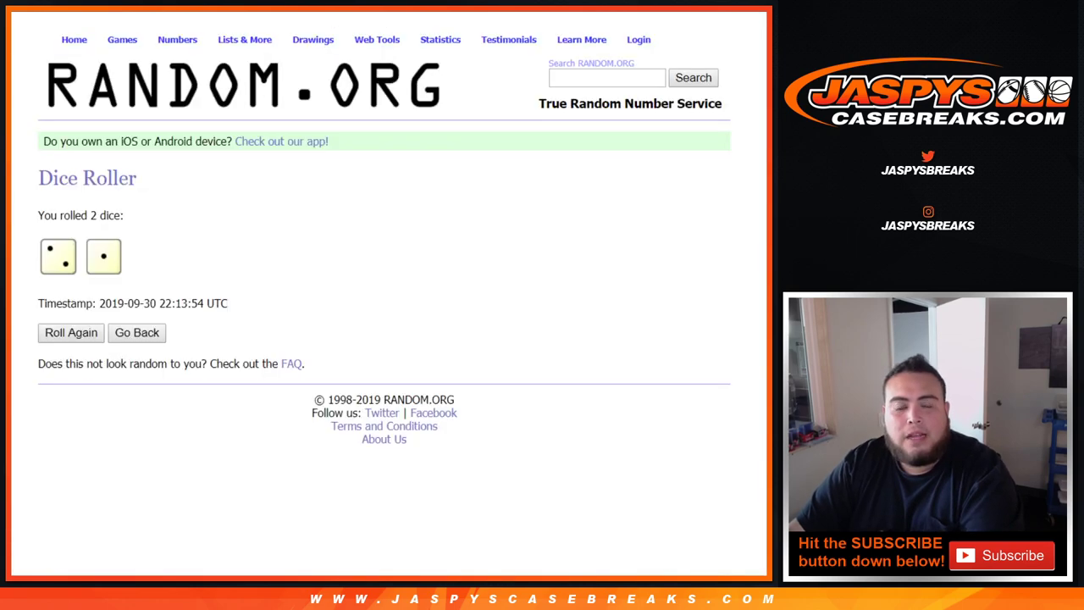
key(ctrl+Tab)
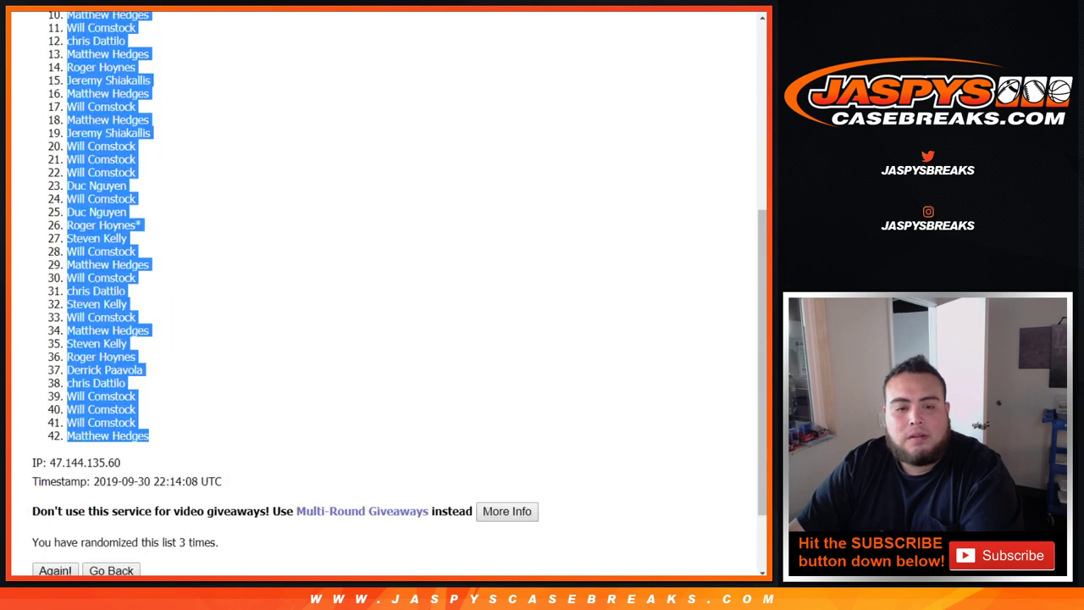
key(alt+Left)
scroll(399, 296, down, 2)
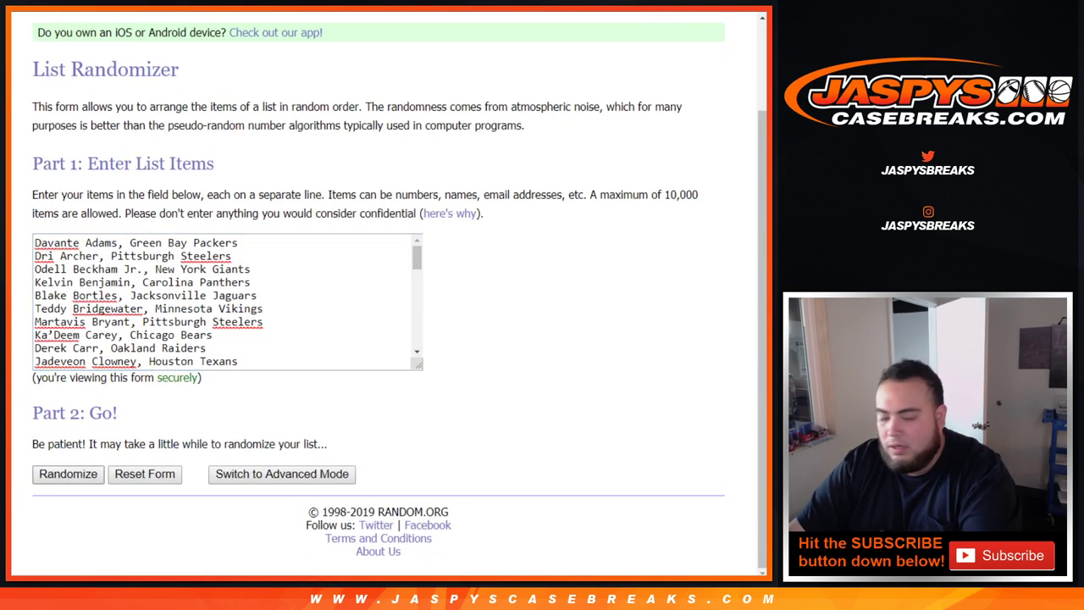
click(68, 474)
scroll(385, 296, down, 5)
click(55, 473)
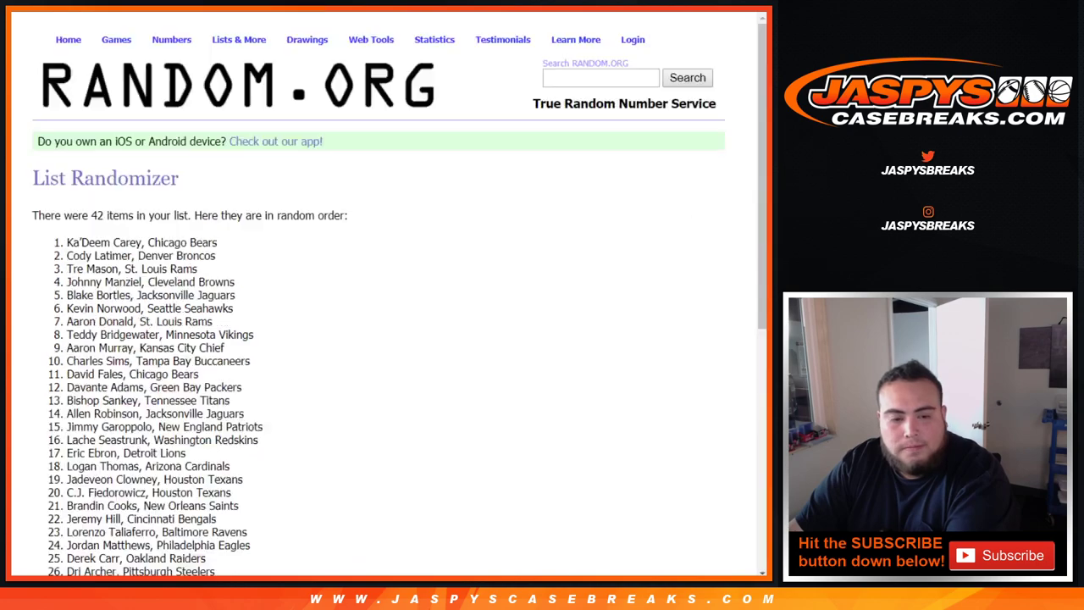
scroll(385, 296, down, 5)
click(55, 473)
scroll(385, 297, down, 5)
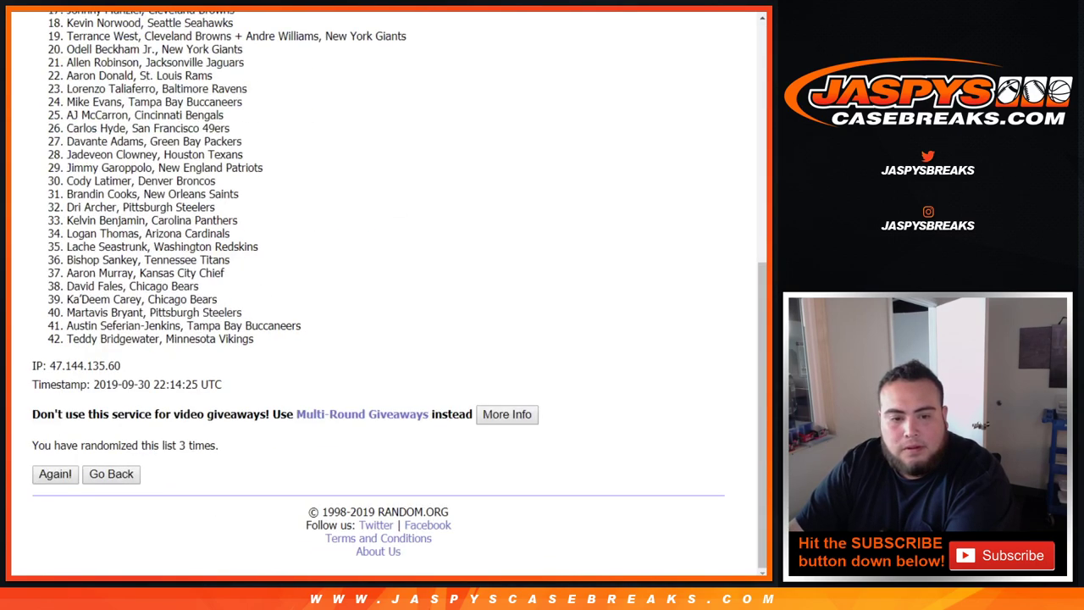
Step: Copy all 42 randomized football players into column B of the Google Sheets spreadsheet, starting at B1
scroll(382, 297, up, 5)
drag(67, 243, 254, 436)
scroll(247, 251, down, 4)
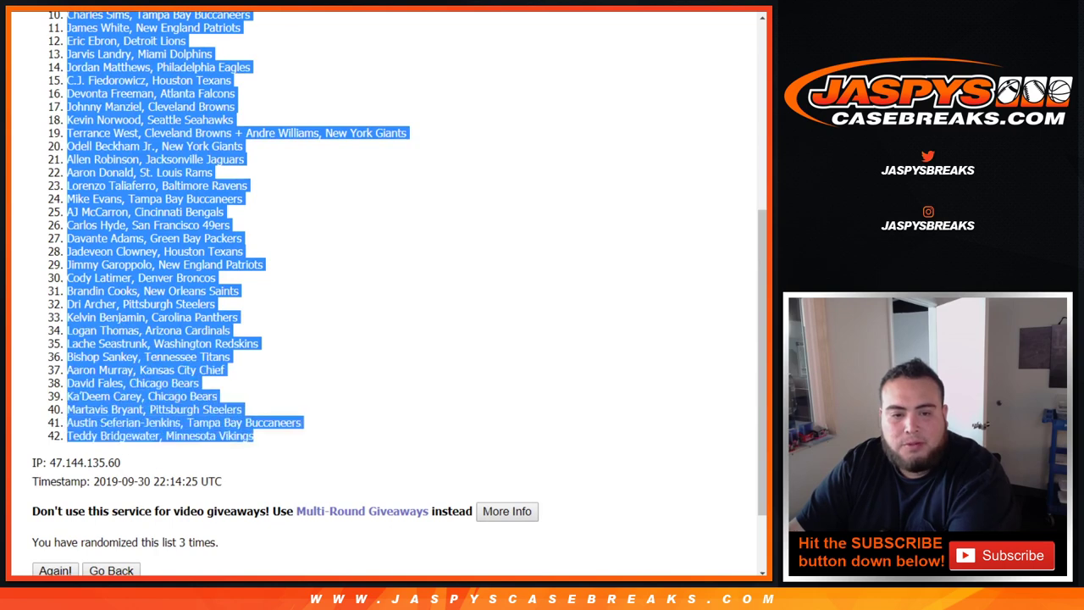
key(alt+Tab)
click(135, 124)
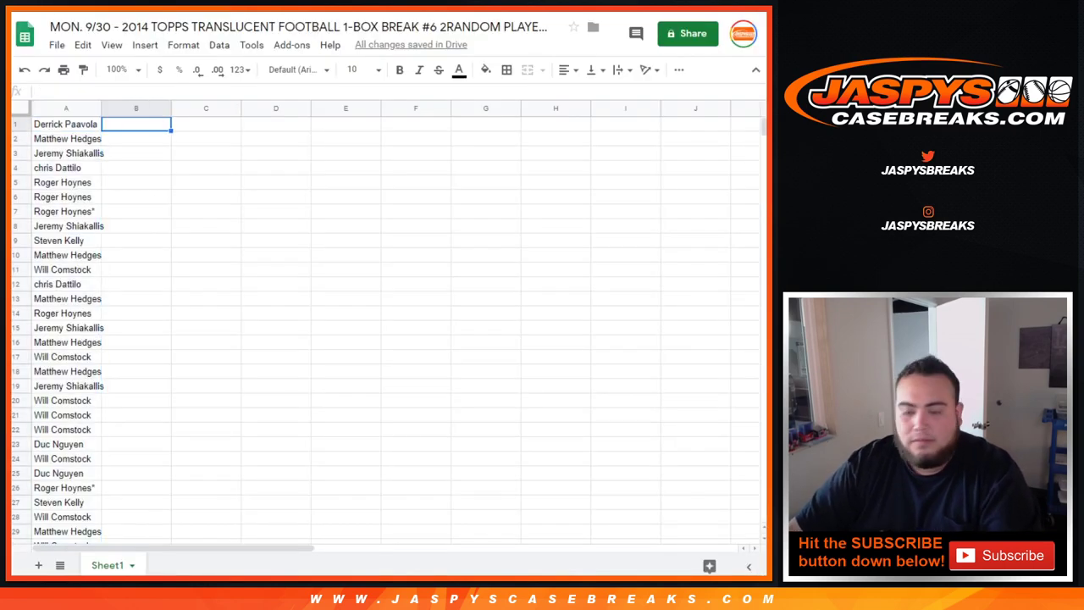
key(ctrl+v)
Step: Set the whole sheet's font size to 14 and fit the widths of columns A and B to their contents
key(ctrl+a)
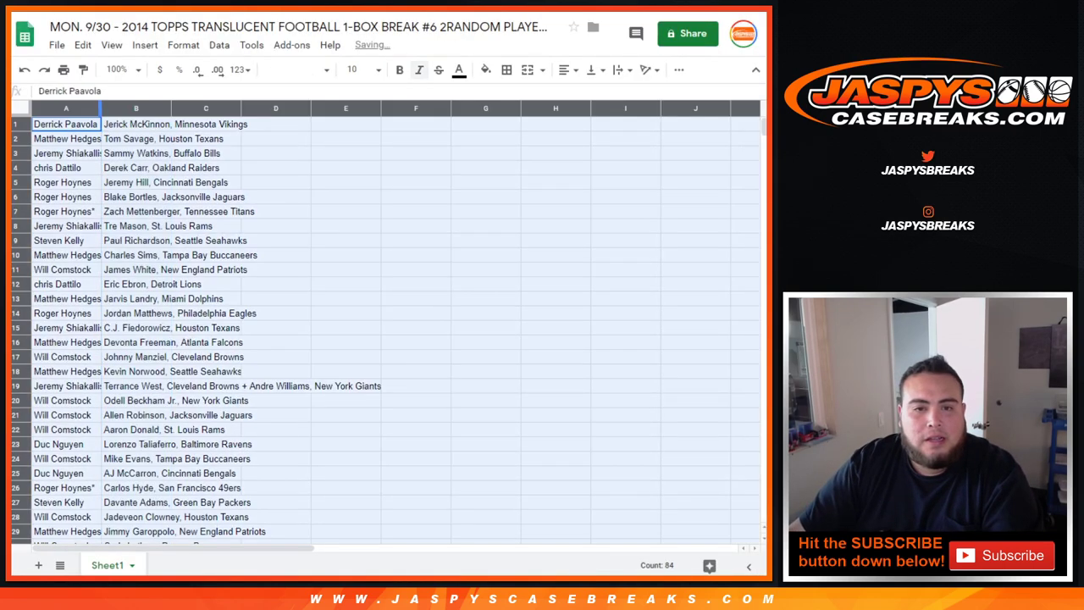
click(356, 69)
click(356, 250)
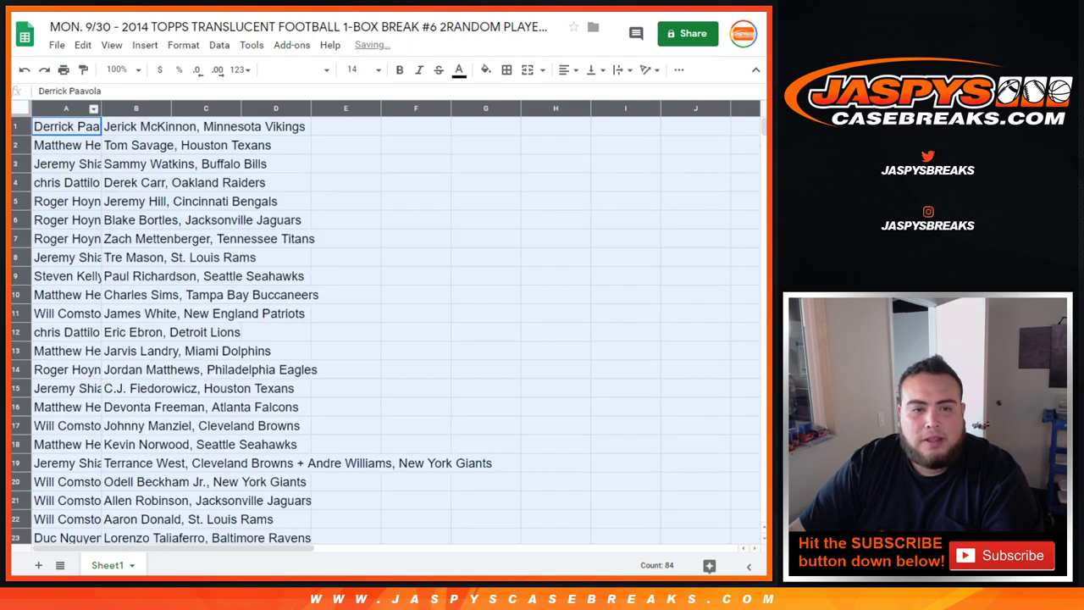
double_click(100, 108)
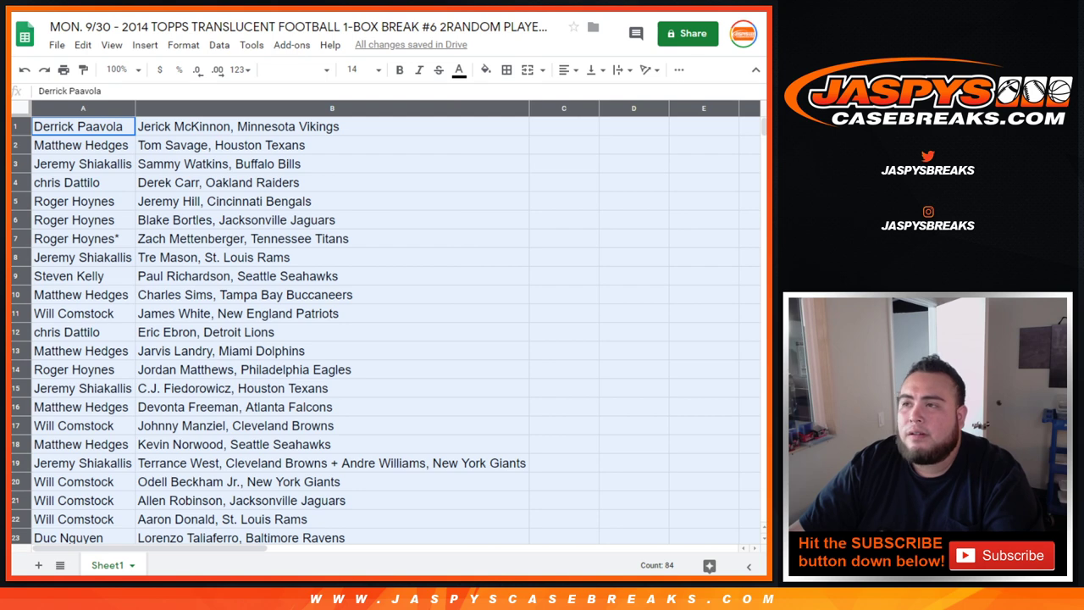
Step: Review the participant and player pairings in rows 1 to 42, selecting the filled range in columns A and B
scroll(268, 330, down, 4)
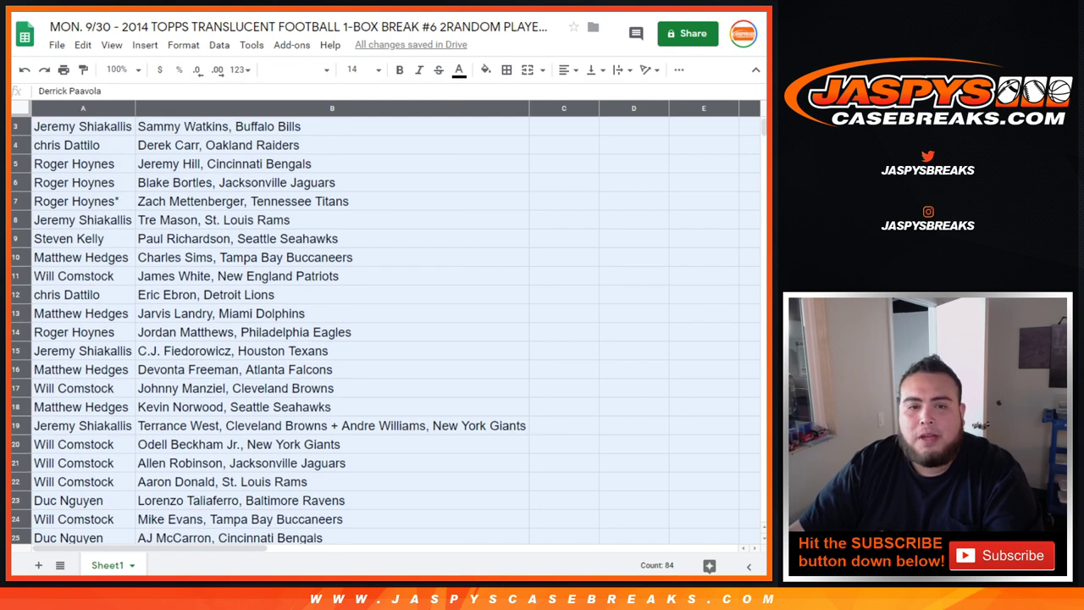
scroll(268, 330, down, 4)
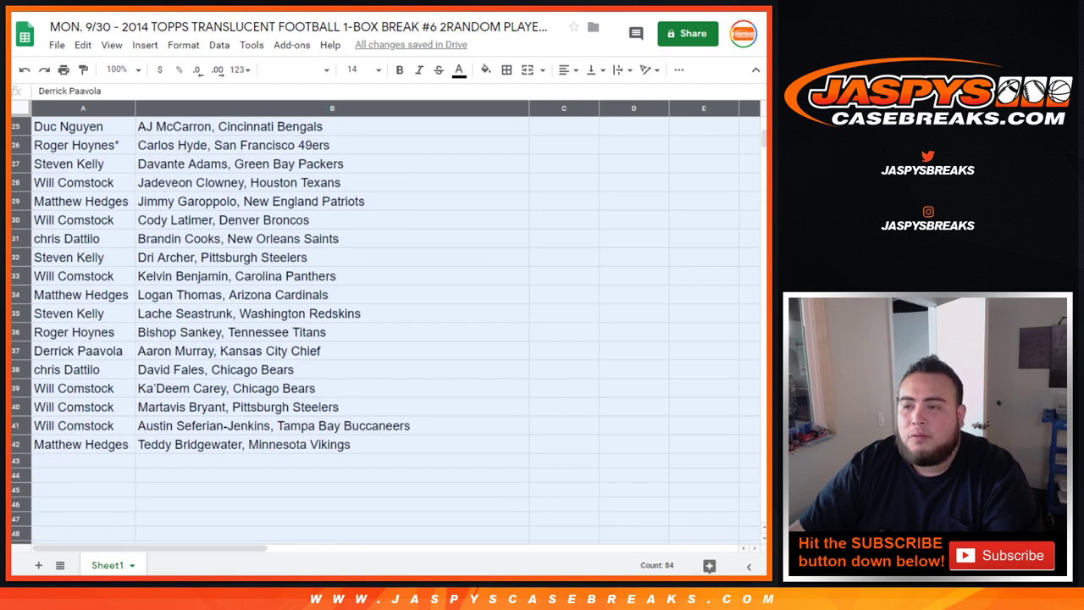
scroll(385, 331, up, 8)
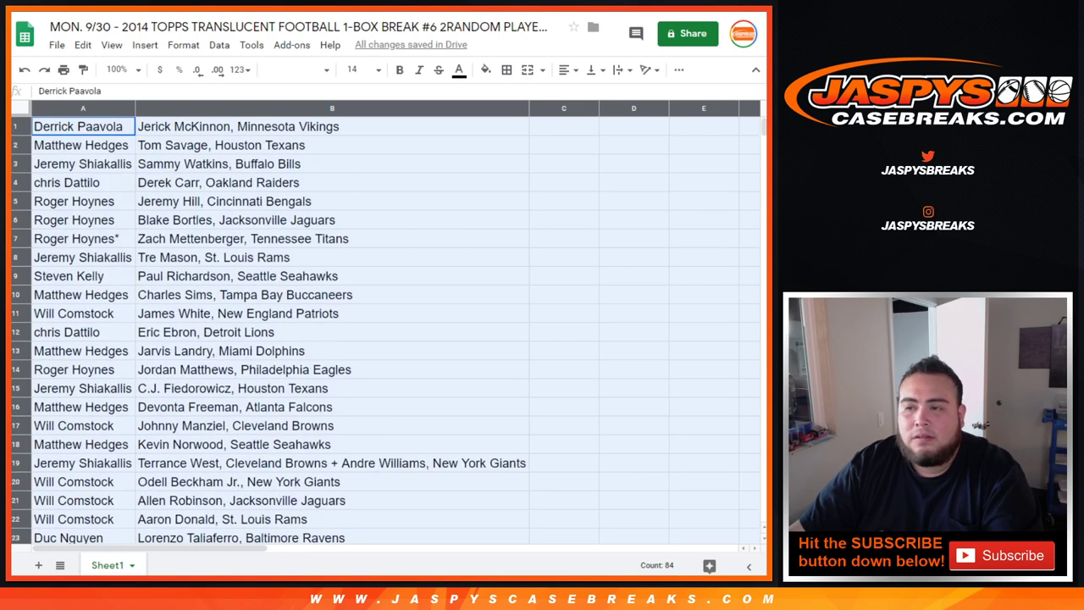
drag(83, 126, 332, 351)
scroll(332, 313, down, 8)
scroll(332, 330, up, 8)
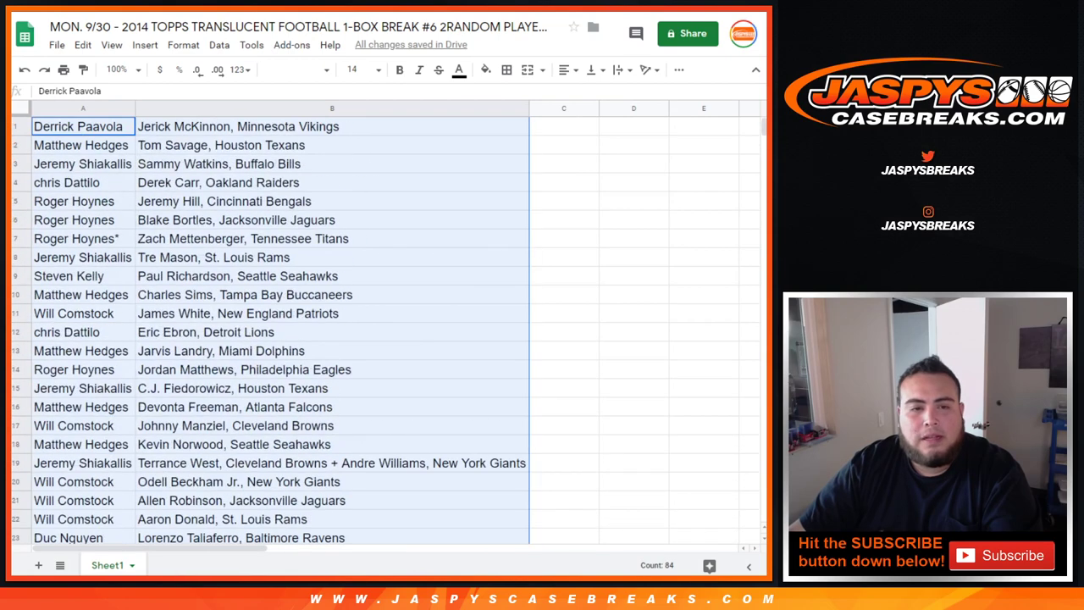
Step: Sort the sheet A → Z by the participant names in column A
click(83, 109)
click(127, 109)
click(83, 182)
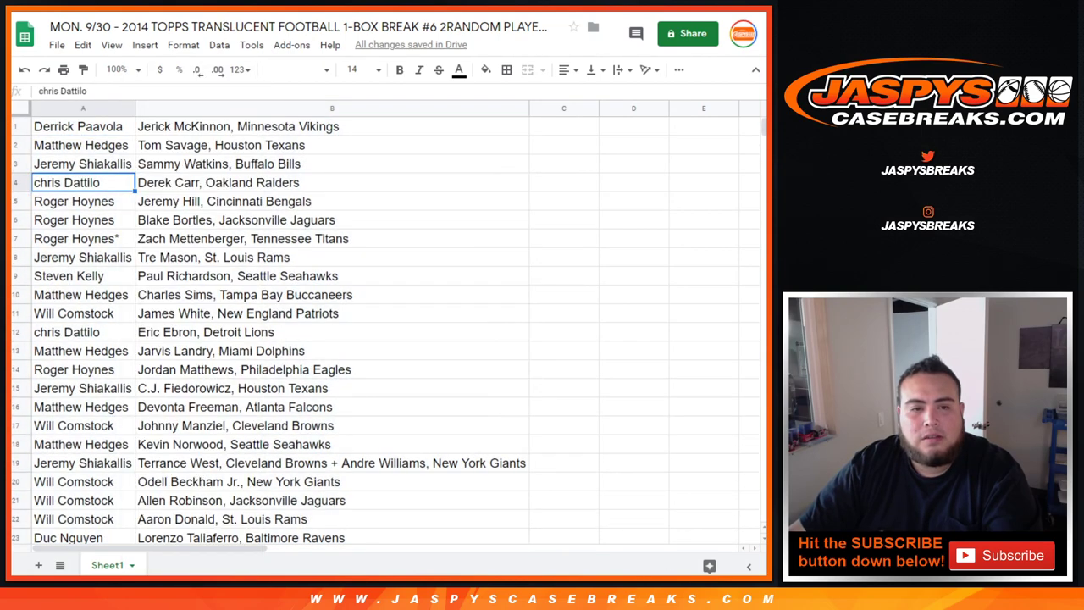
click(127, 108)
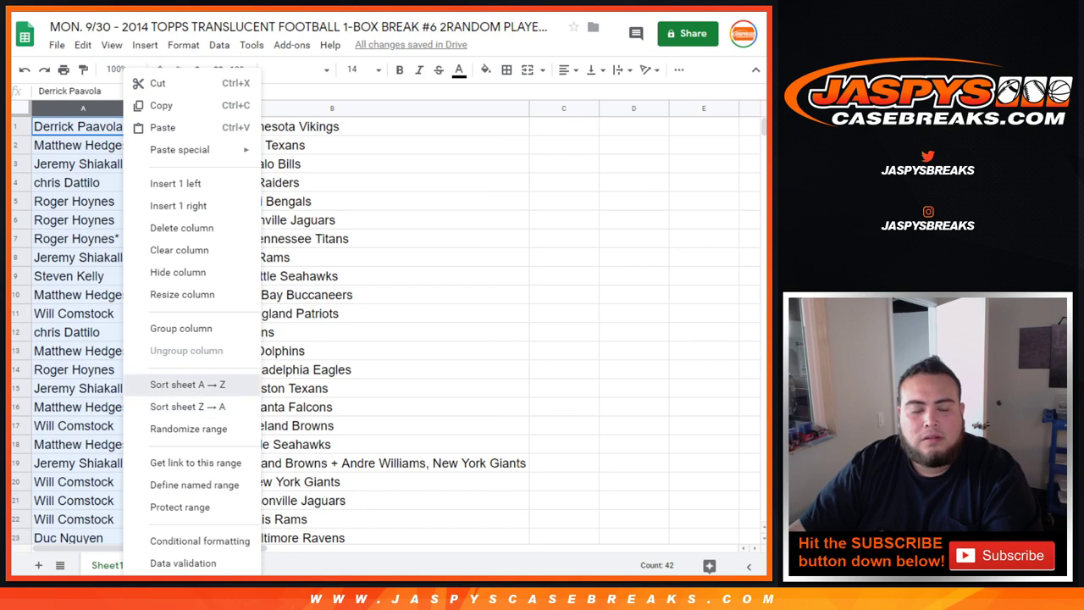
click(218, 384)
Step: Review the sorted pairings participant by participant, selecting rows 1–4, 5–6, 7–8 and 9–12 of columns A and B in turn
drag(83, 126, 332, 183)
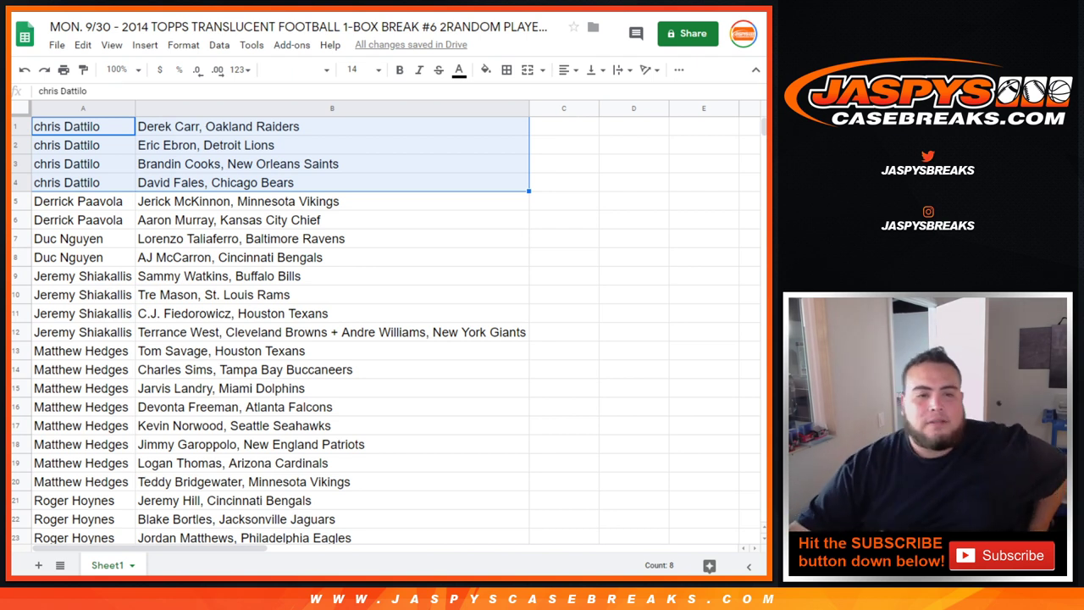
drag(83, 201, 332, 219)
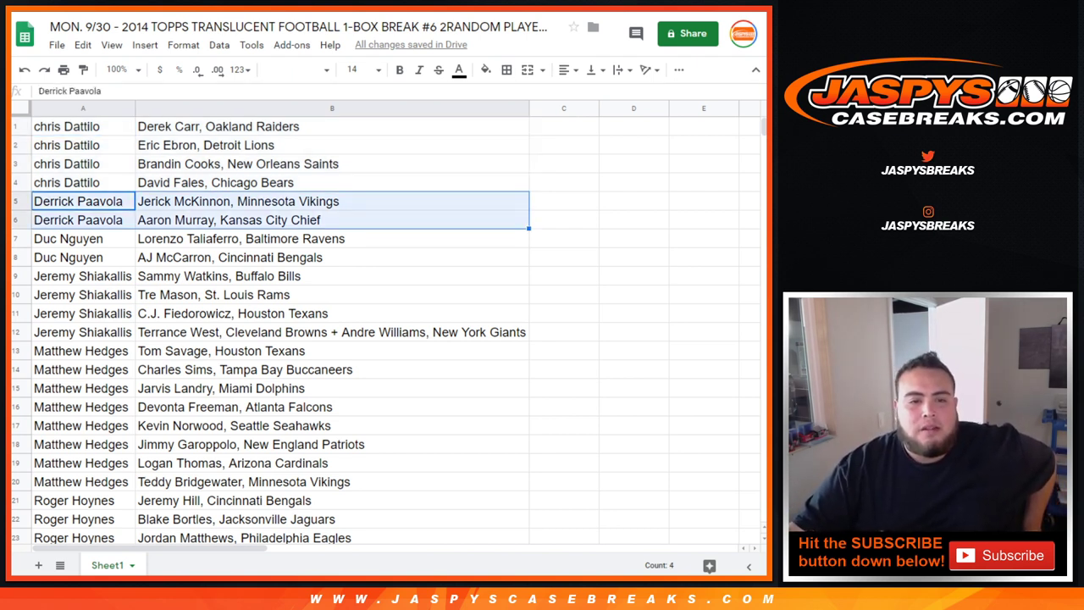
click(83, 238)
drag(83, 238, 332, 256)
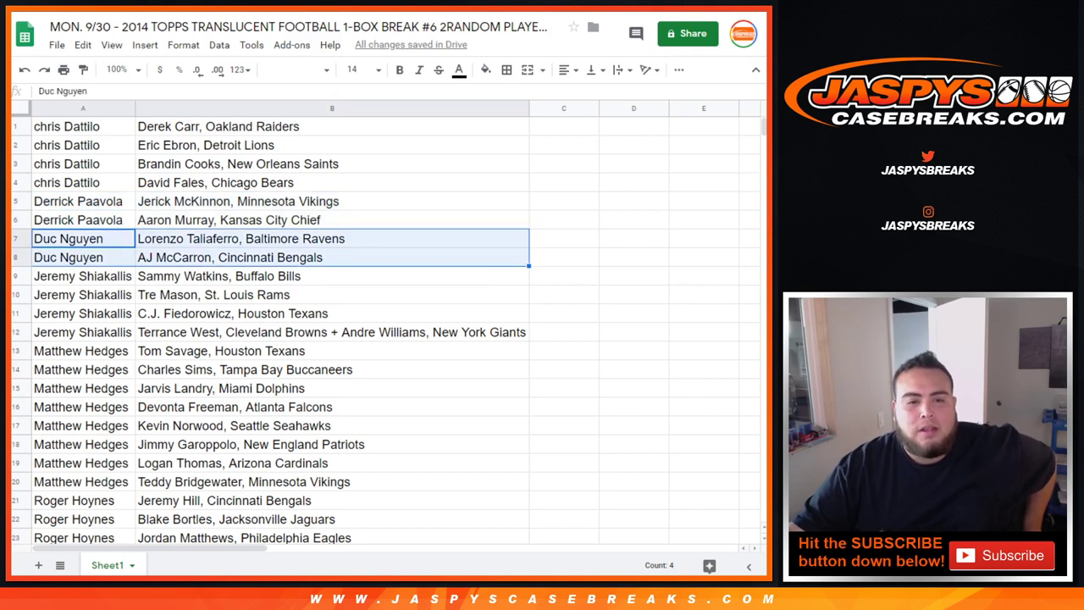
drag(83, 276, 332, 332)
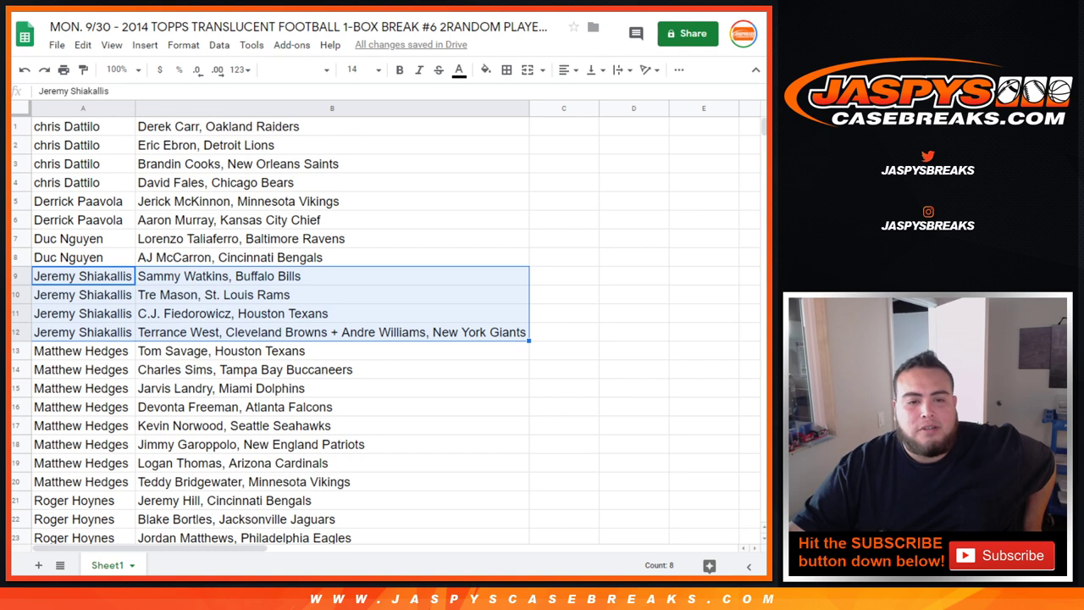
Step: Review the remaining participants' pairings, selecting rows 13–20, 21–26, 27–30 and 31–42 of columns A and B in turn
scroll(386, 330, down, 5)
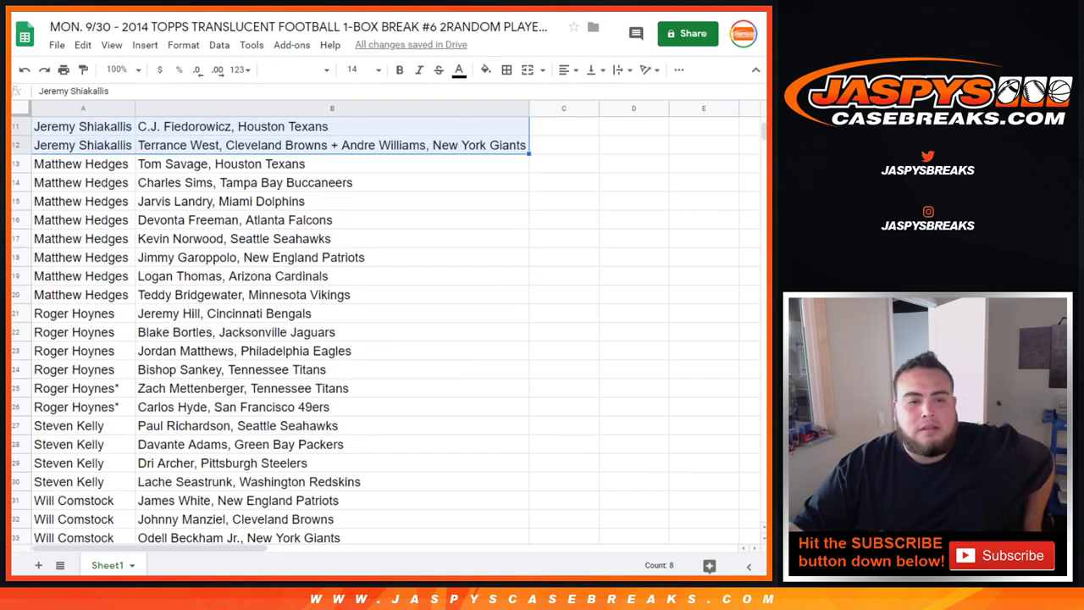
drag(83, 163, 332, 295)
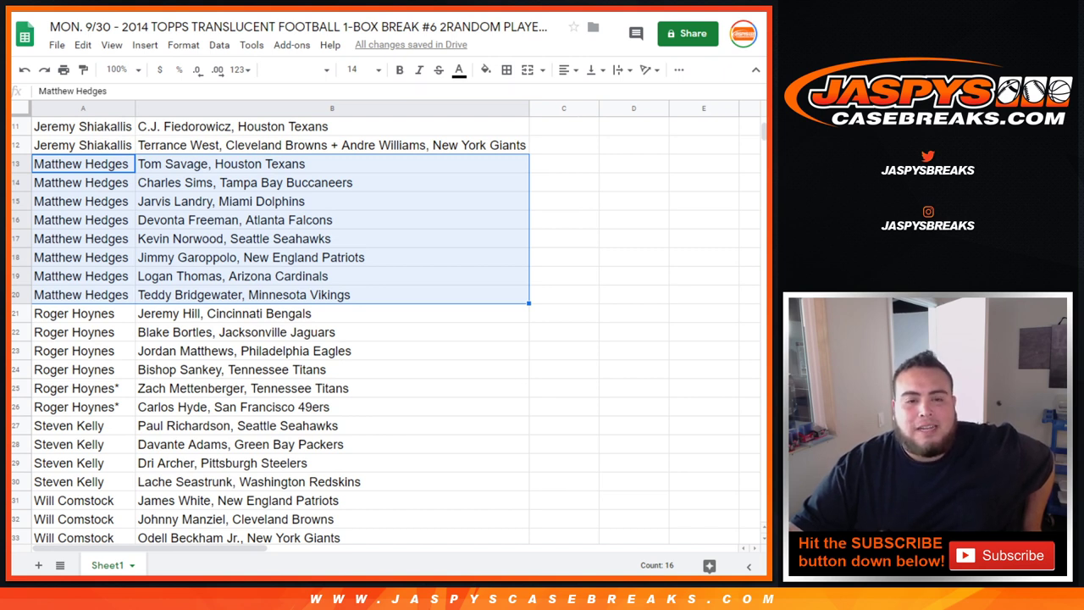
scroll(381, 331, down, 1)
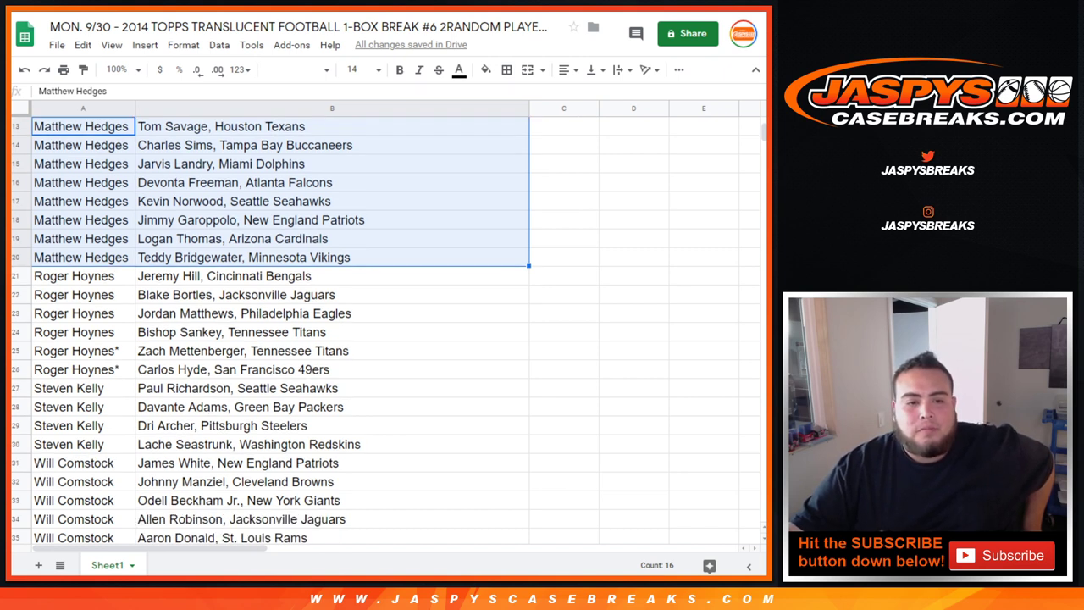
drag(83, 276, 332, 369)
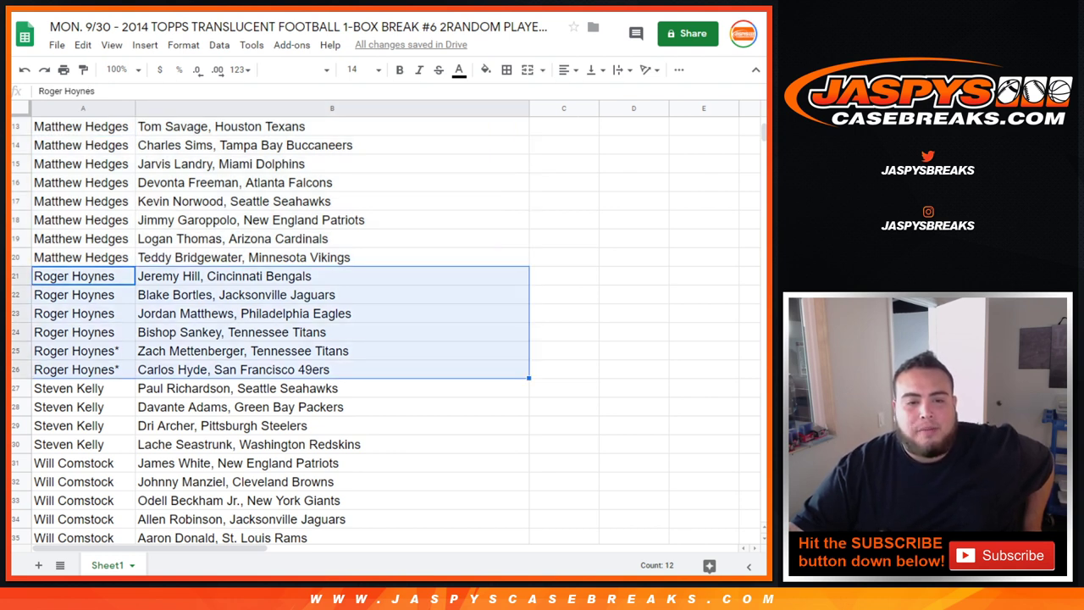
scroll(272, 332, down, 2)
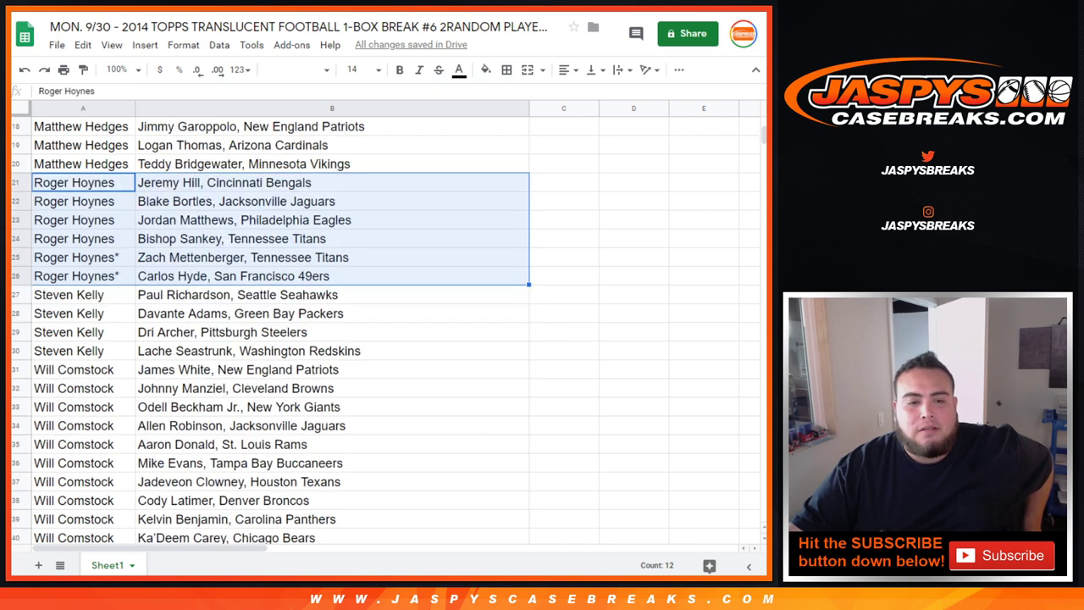
drag(82, 295, 254, 351)
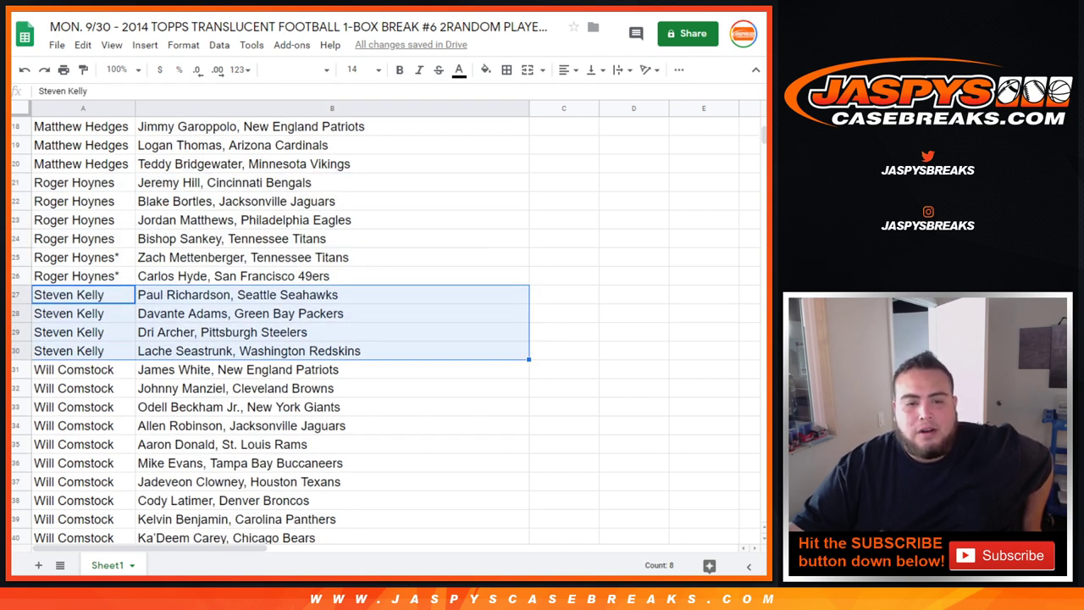
scroll(381, 330, down, 2)
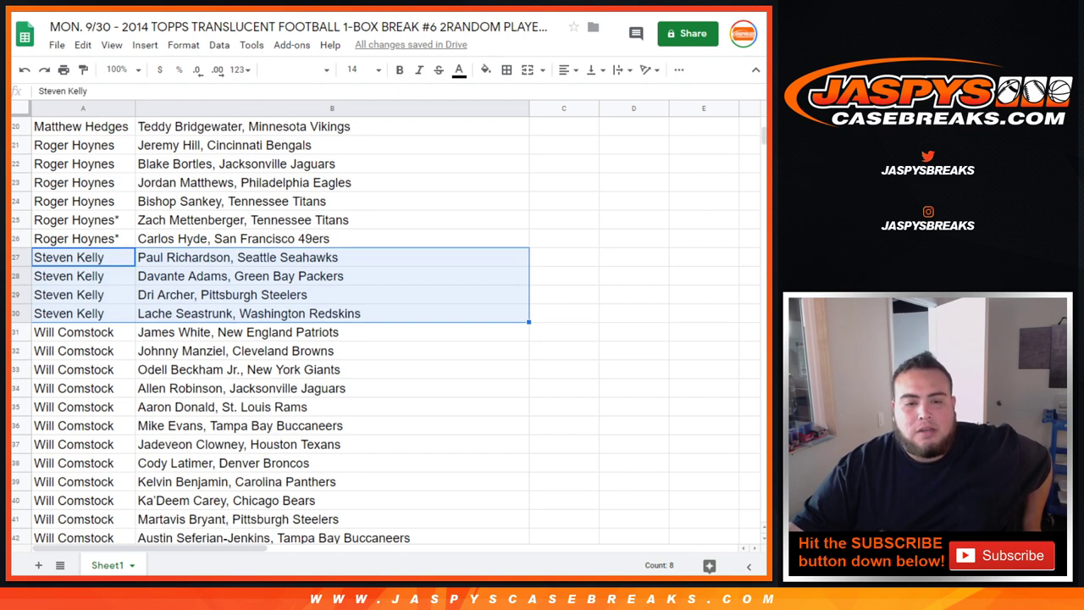
drag(68, 276, 330, 481)
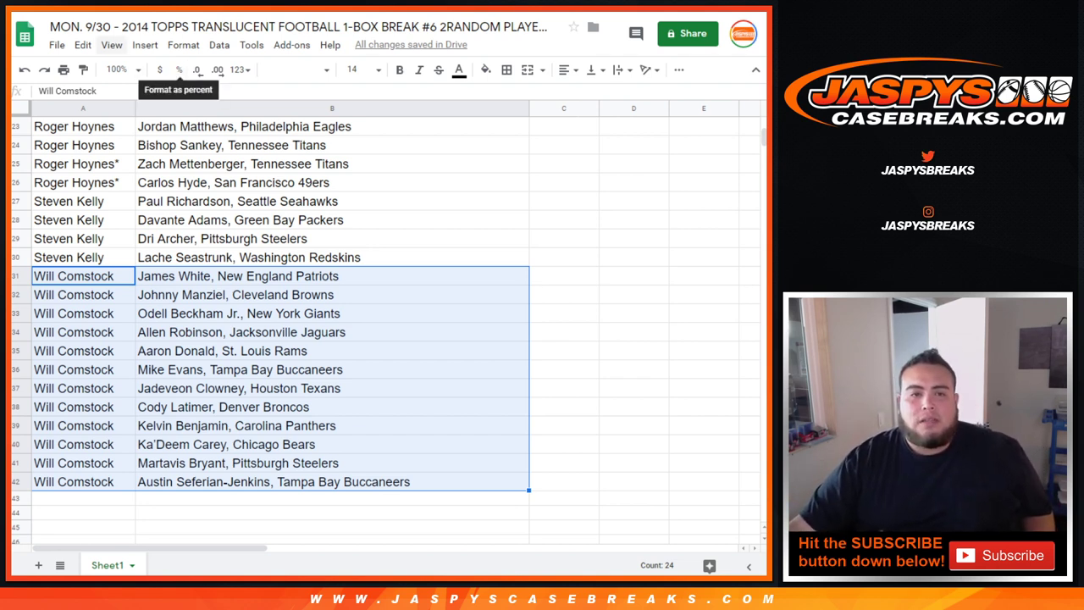
Step: Look at the mixer breaks and their spots left in B16:C19 of the SUGGESTED BREAKS spreadsheet, and return to the break's spreadsheet
key(ctrl+Tab)
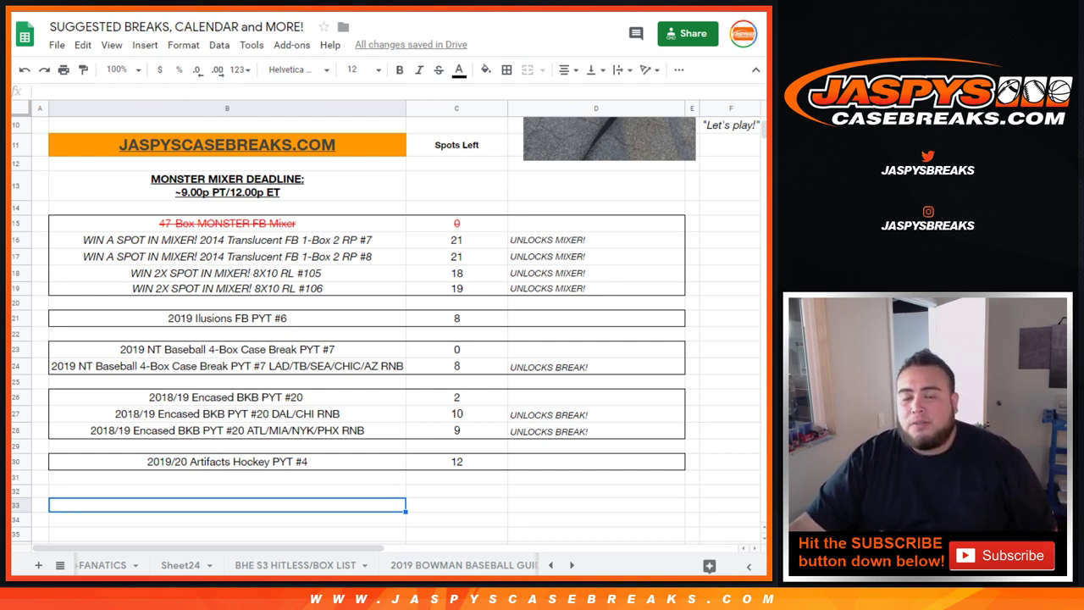
drag(227, 240, 456, 288)
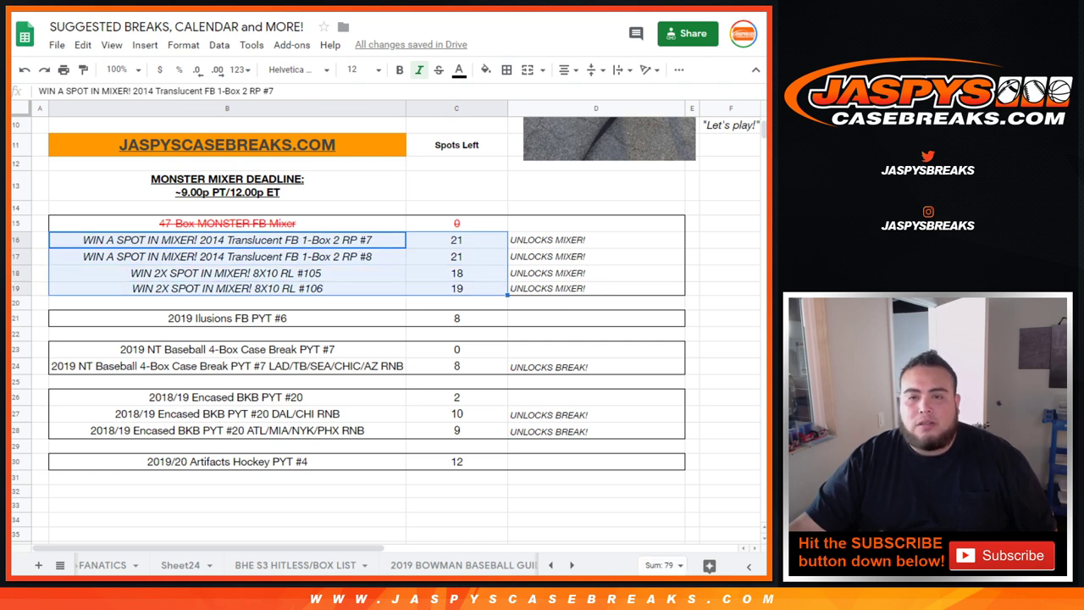
key(ctrl+Tab)
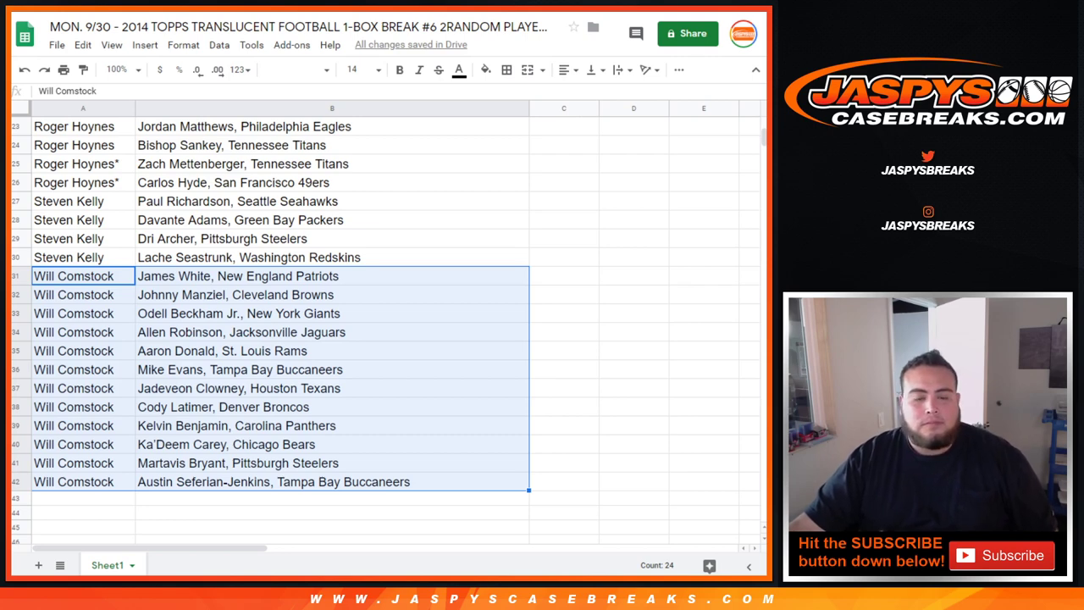
Step: Sort the sheet A → Z by the player names in column B
scroll(270, 332, up, 5)
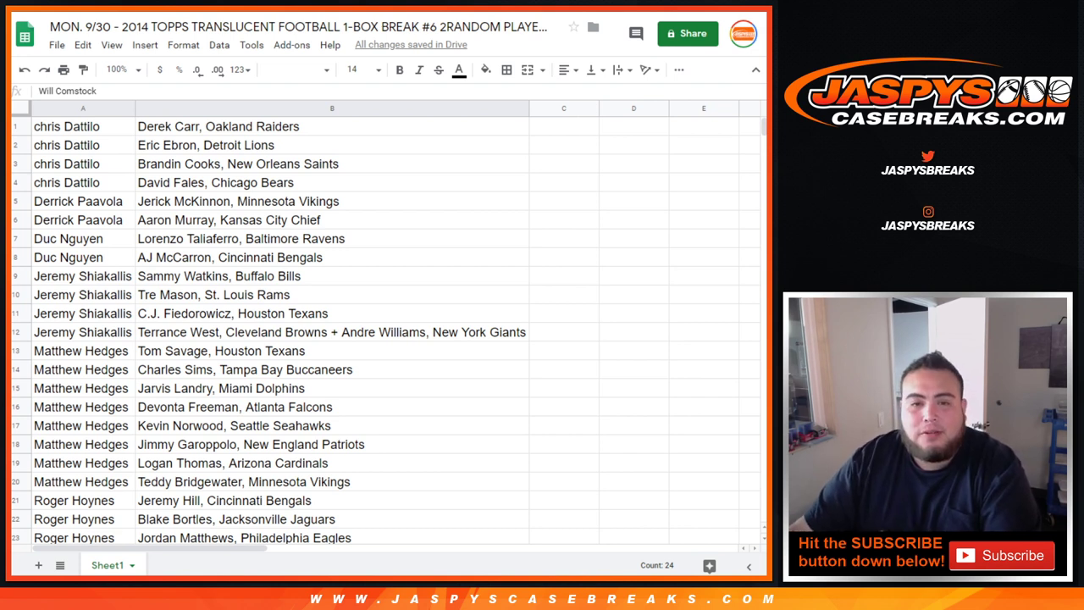
click(521, 108)
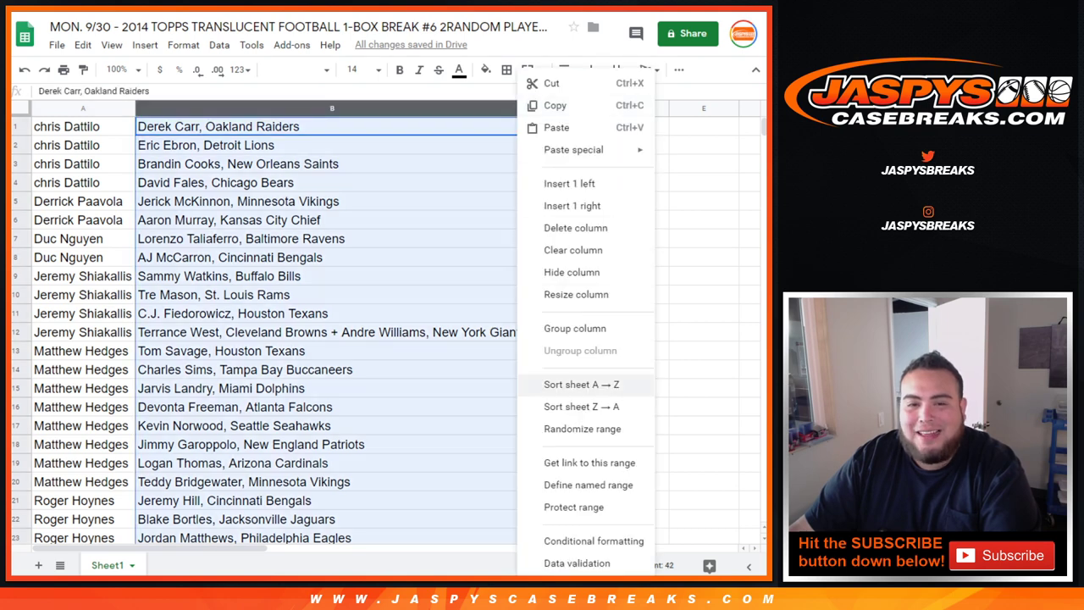
click(581, 384)
Step: Set the font of all pairings in A1:B42 to Helvetica at size 10
drag(83, 126, 333, 425)
scroll(332, 276, down, 6)
click(378, 69)
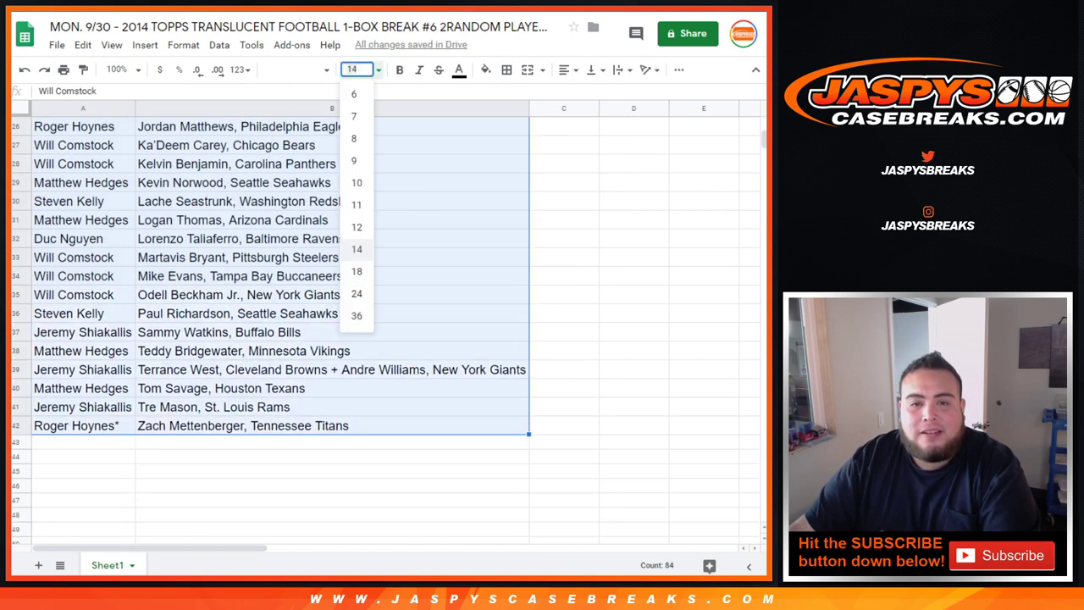
click(357, 182)
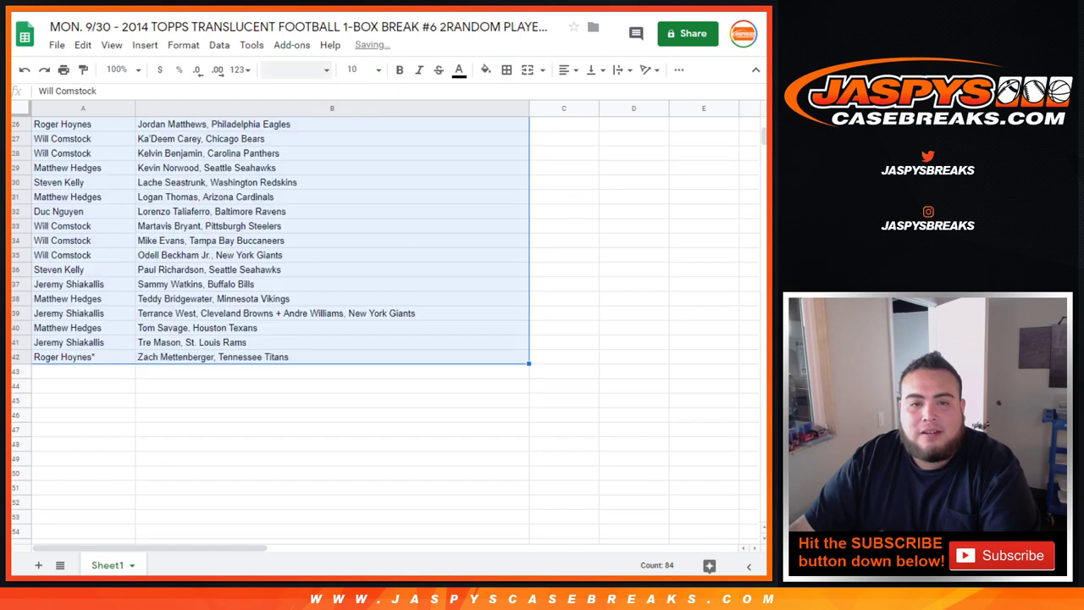
click(296, 70)
click(305, 207)
scroll(271, 331, up, 5)
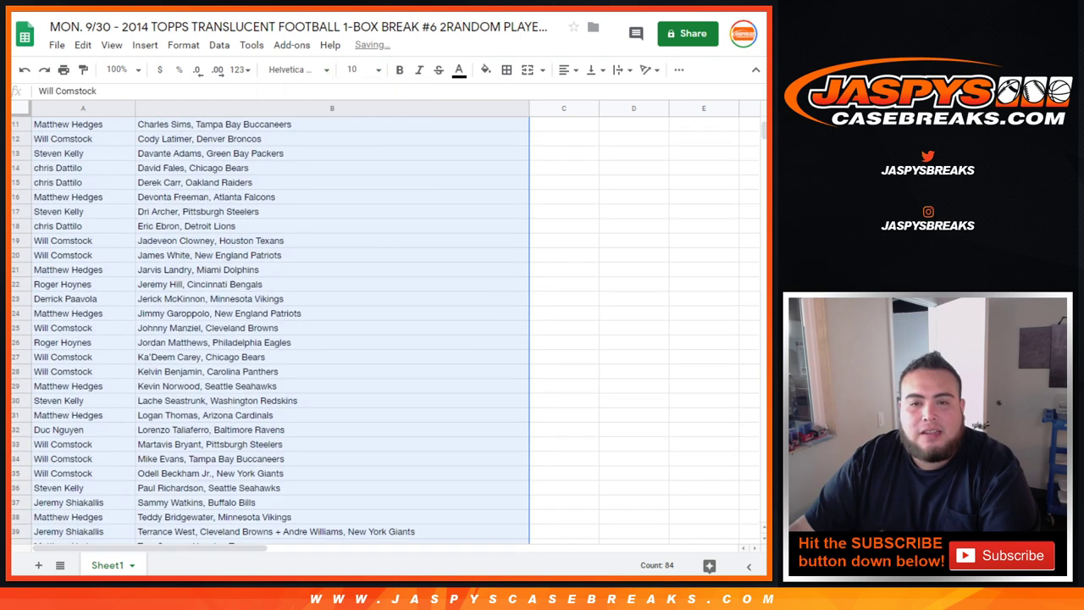
Step: Apply borders to all cells of the selected pairings in A1:B42 and centre their text horizontally
scroll(271, 331, up, 2)
click(507, 69)
click(511, 96)
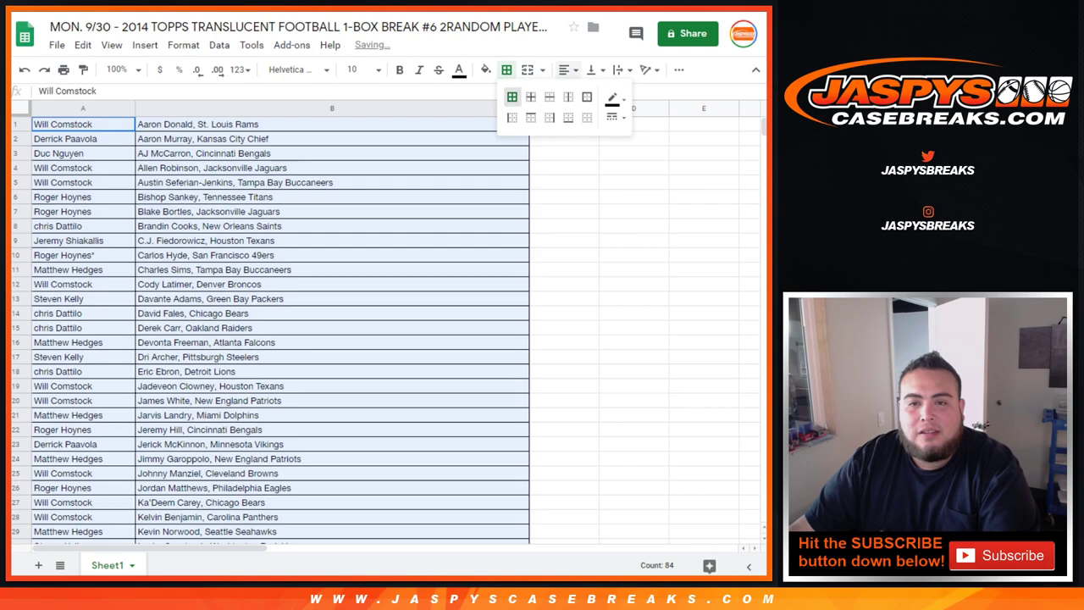
click(567, 69)
click(583, 96)
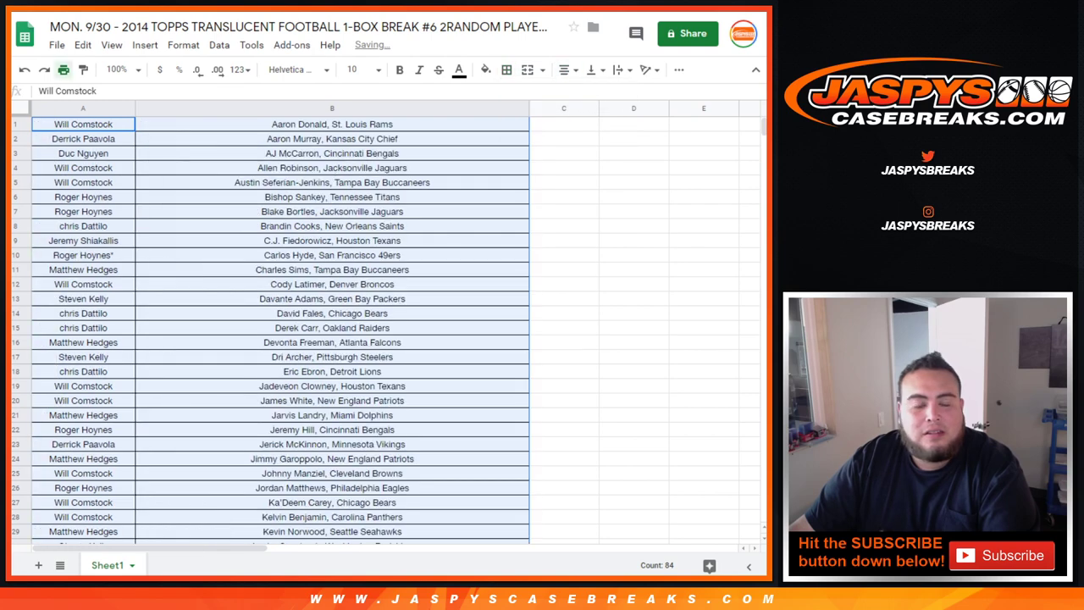
Step: Print the current sheet in portrait orientation with the workbook title included in the headers and footers
click(63, 70)
click(665, 183)
click(608, 358)
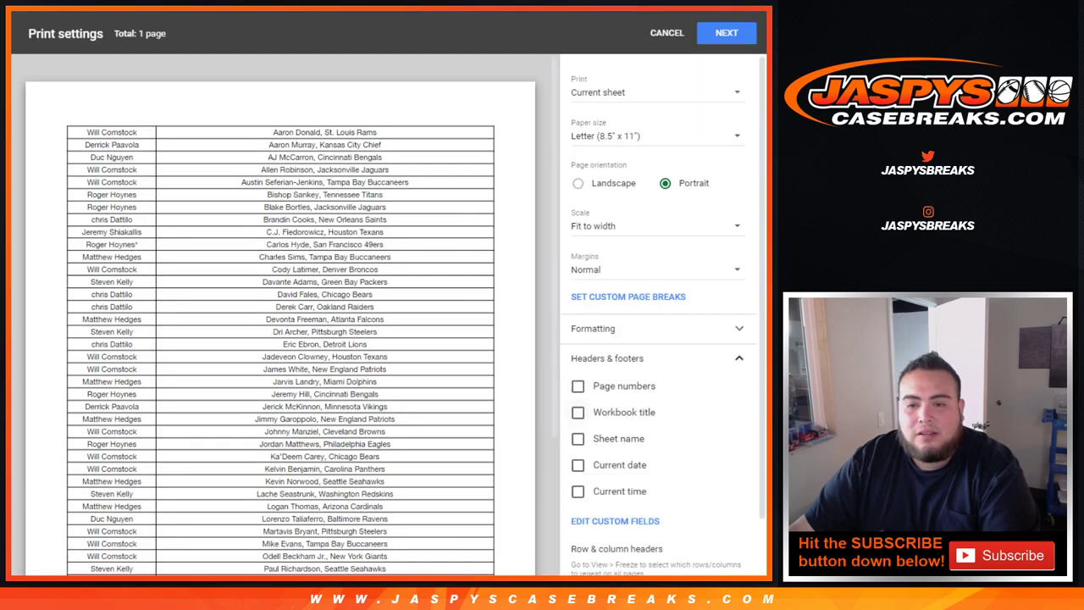
click(578, 412)
click(726, 33)
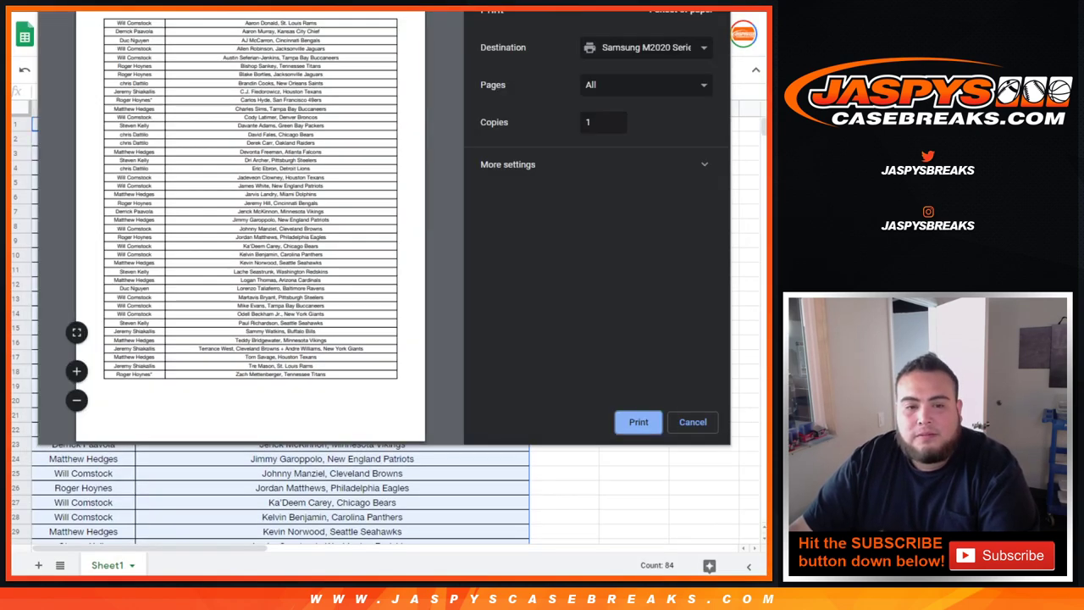
click(637, 422)
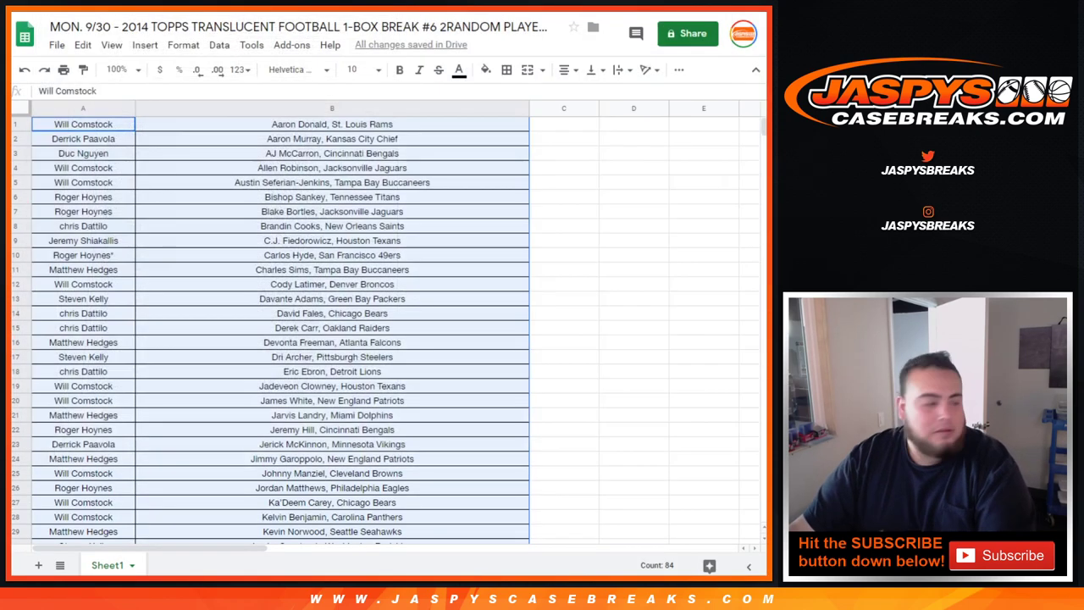